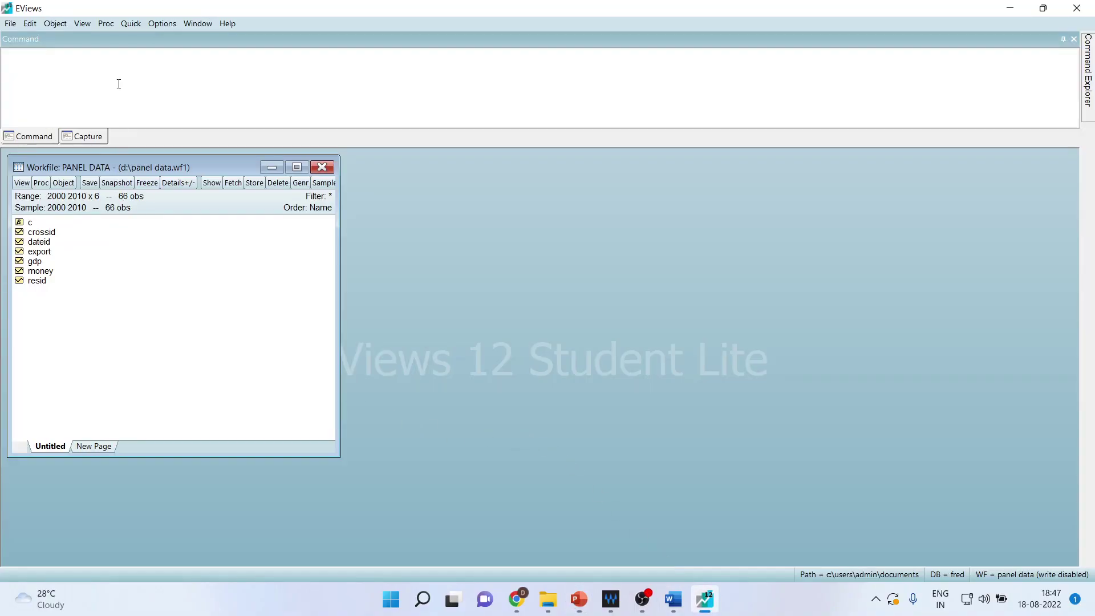
- Open export, gdp and money as an equation, drop gdp, and estimate export on money and c
left_click(132, 25)
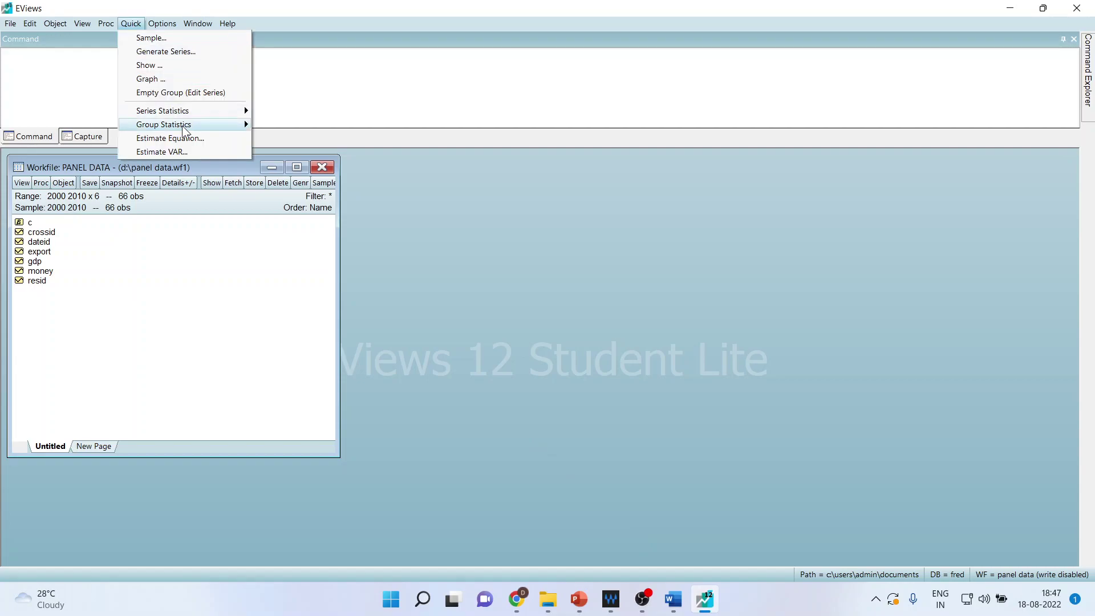
left_click(282, 254)
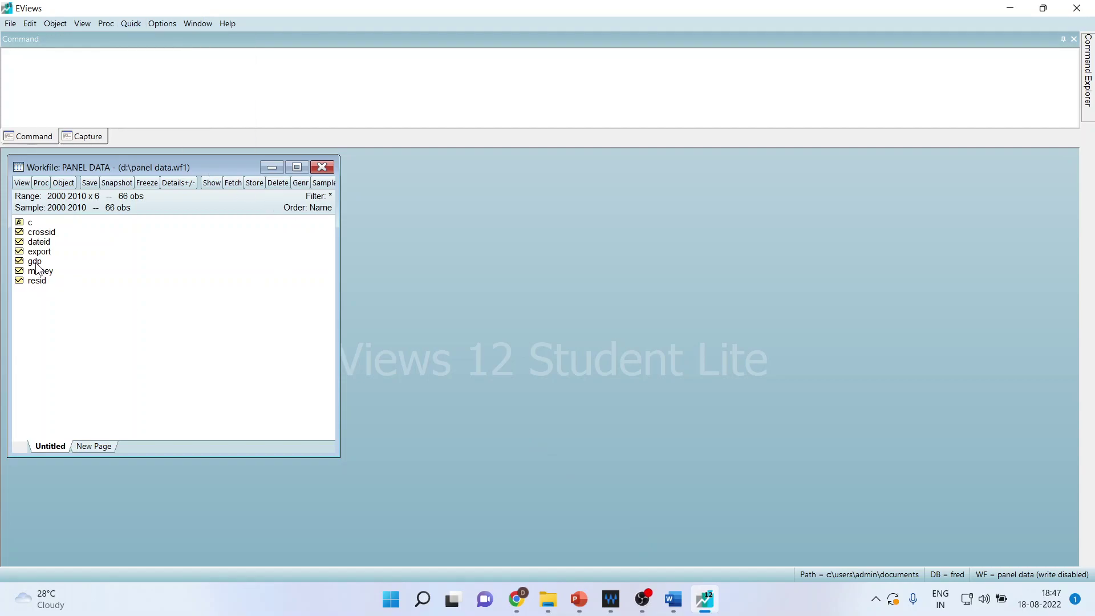
left_click_drag(48, 252, 53, 271)
right_click(66, 261)
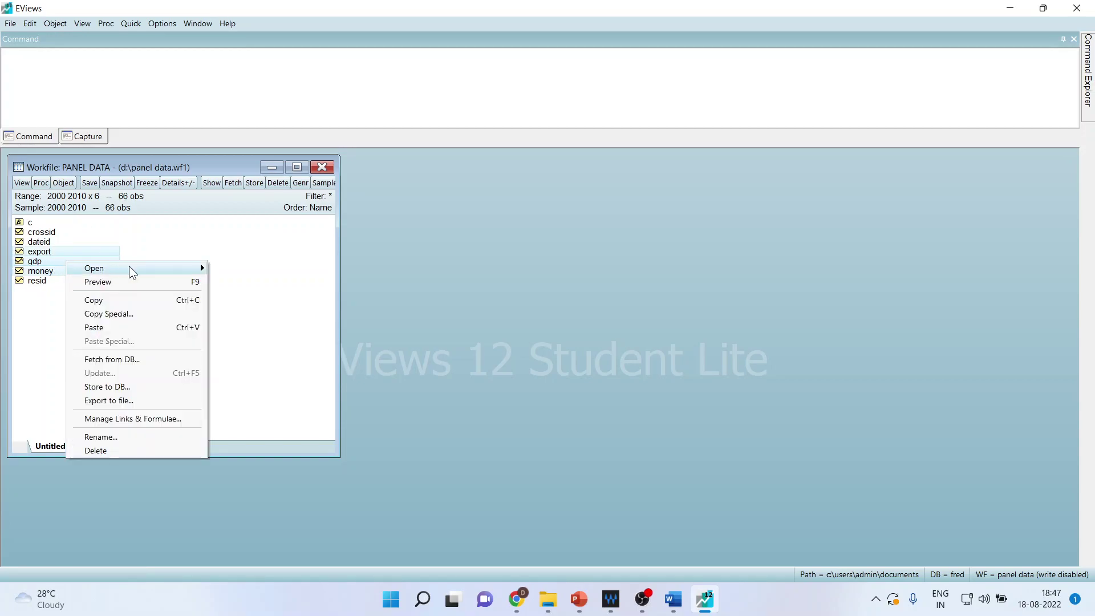
mouse_move(129, 266)
left_click(249, 282)
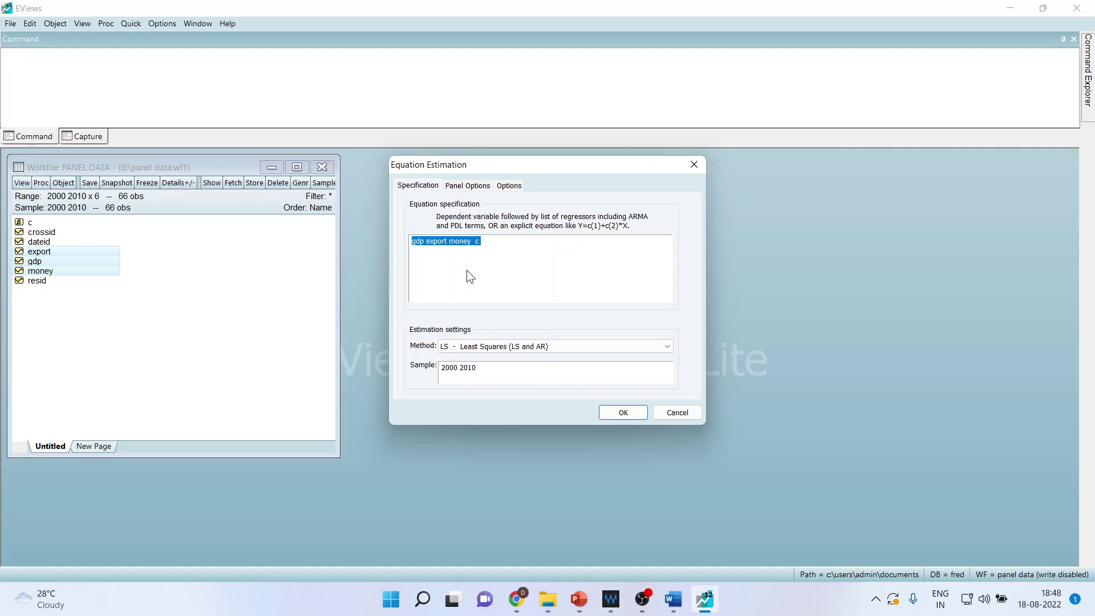
left_click(428, 242)
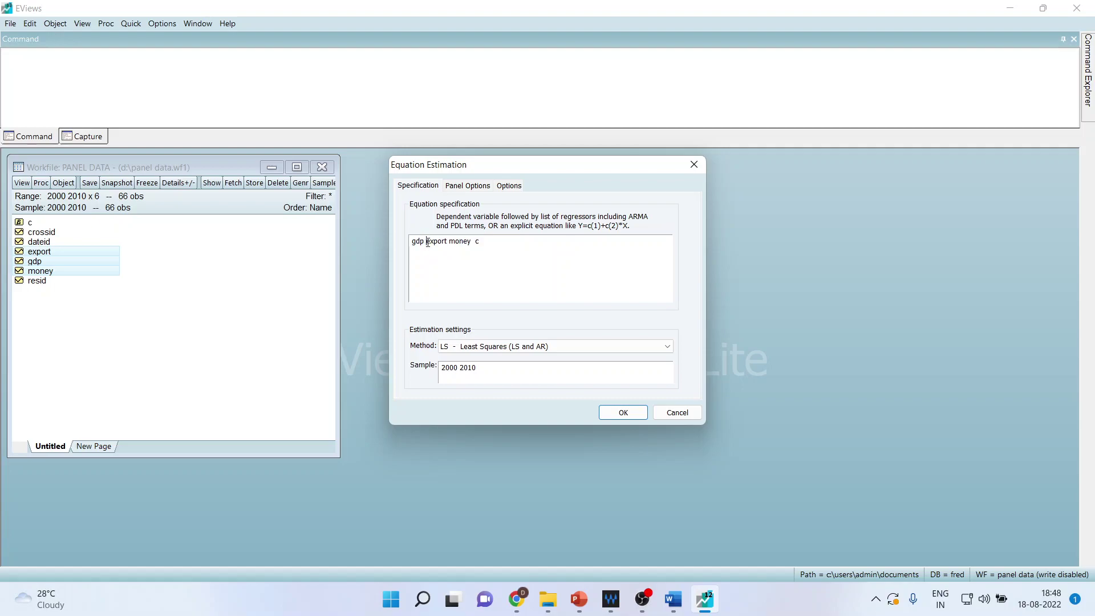
key("BackSpace")
key("BackSpace")
key("BackSpace")
key("BackSpace")
left_click(624, 413)
- Make the export equation's residual series, renaming resid01 to resid_export (first value 113429.1)
left_click_drag(170, 194, 518, 169)
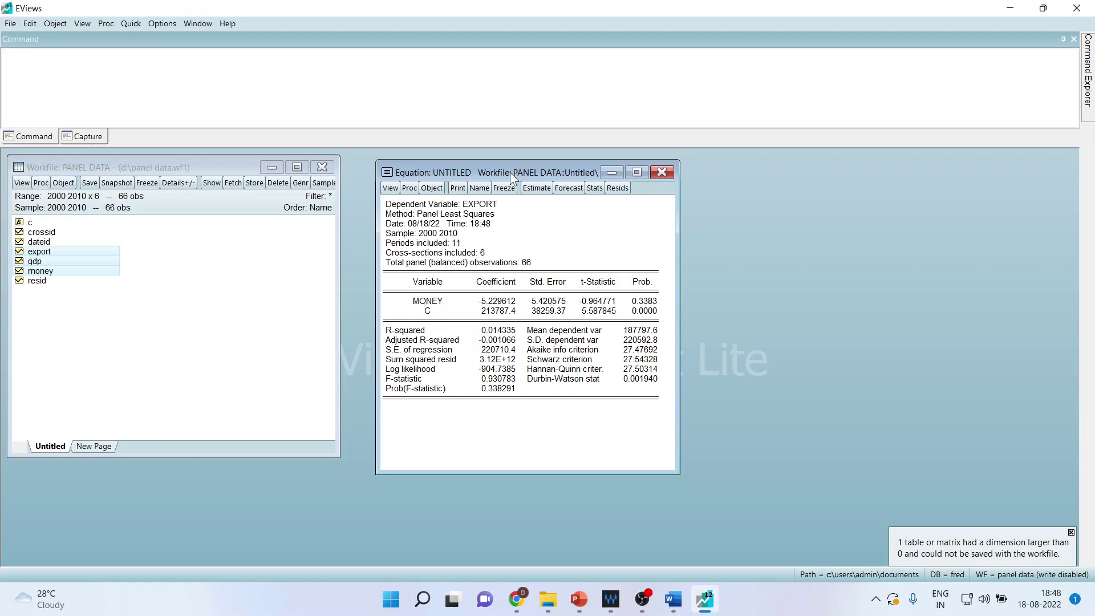
left_click(105, 21)
left_click(149, 64)
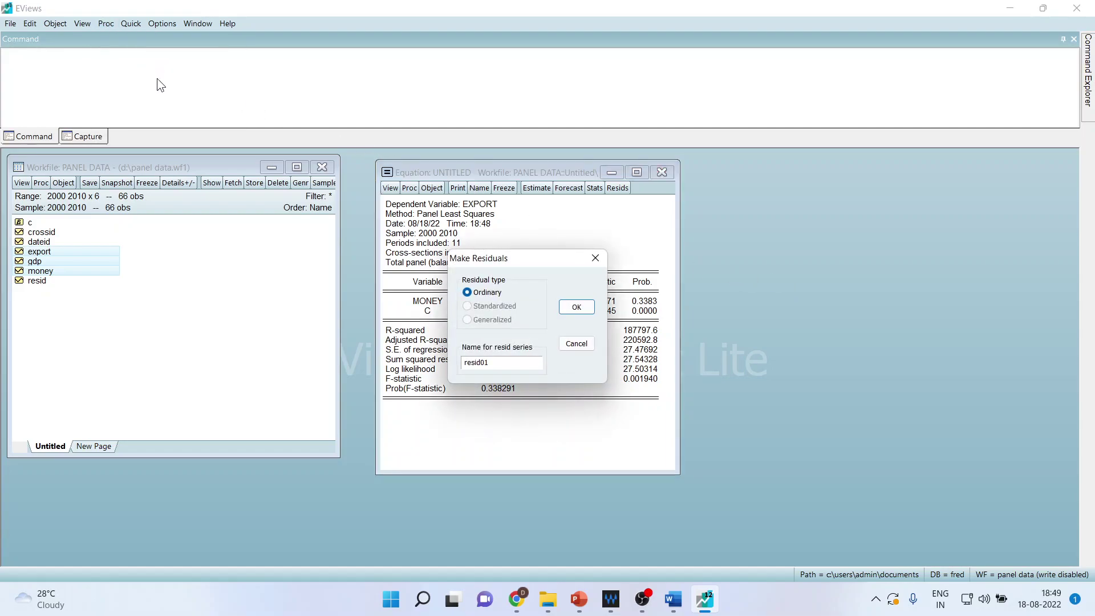
left_click(499, 364)
key("BackSpace")
key("BackSpace")
type("_e")
type("xport")
key("Return")
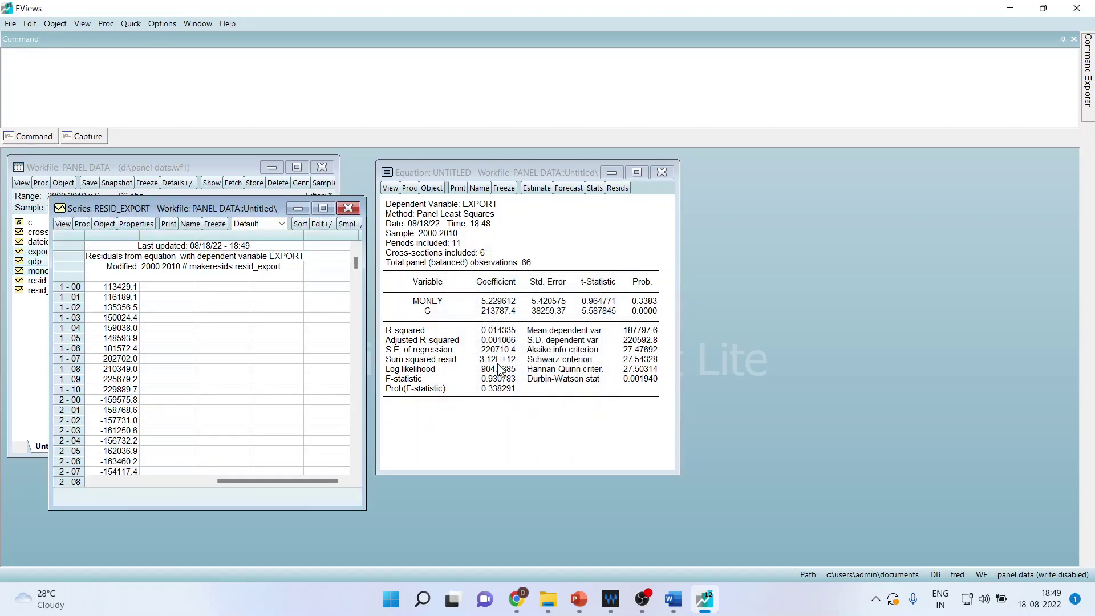
left_click_drag(159, 211, 635, 193)
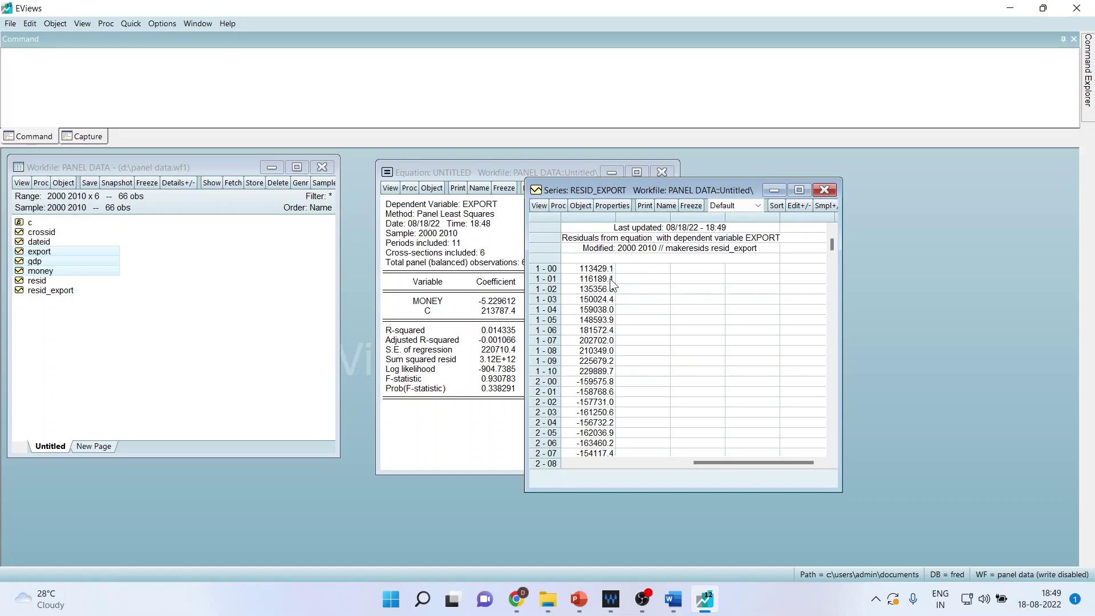
- Re-estimate with specification 'gdp resid_export money c', giving RESID_EXPORT coefficient 9.74E-05
left_click(824, 191)
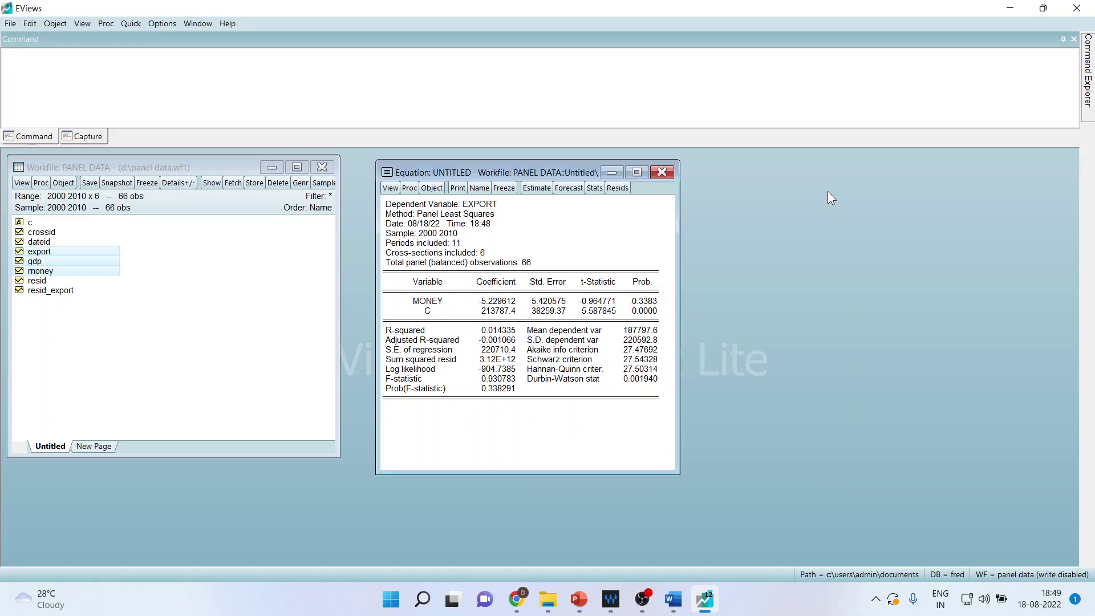
left_click(537, 189)
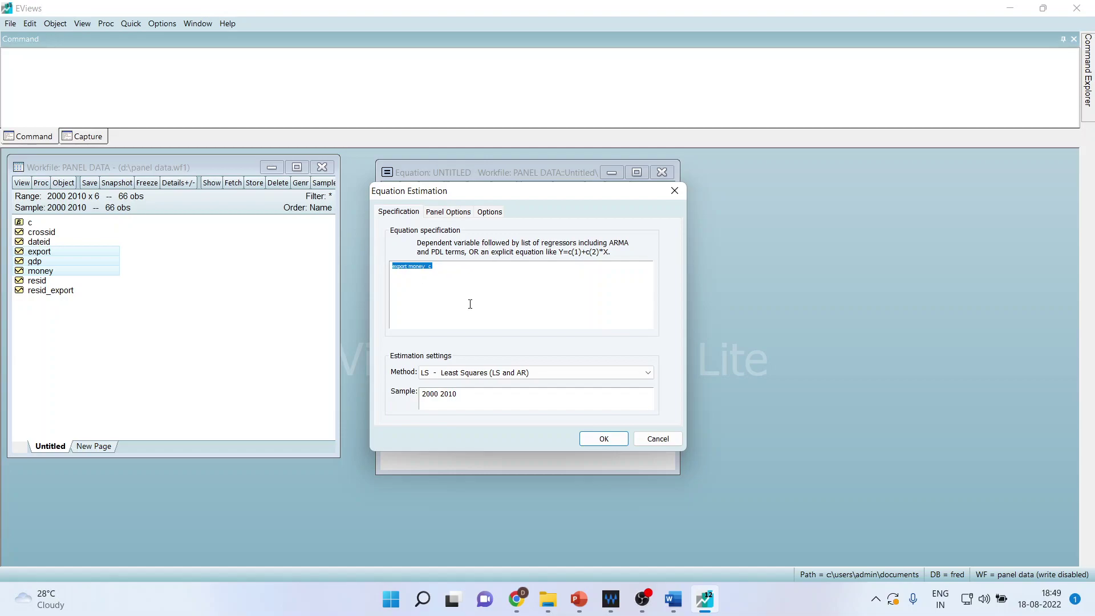
left_click(452, 275)
type("gdp resid")
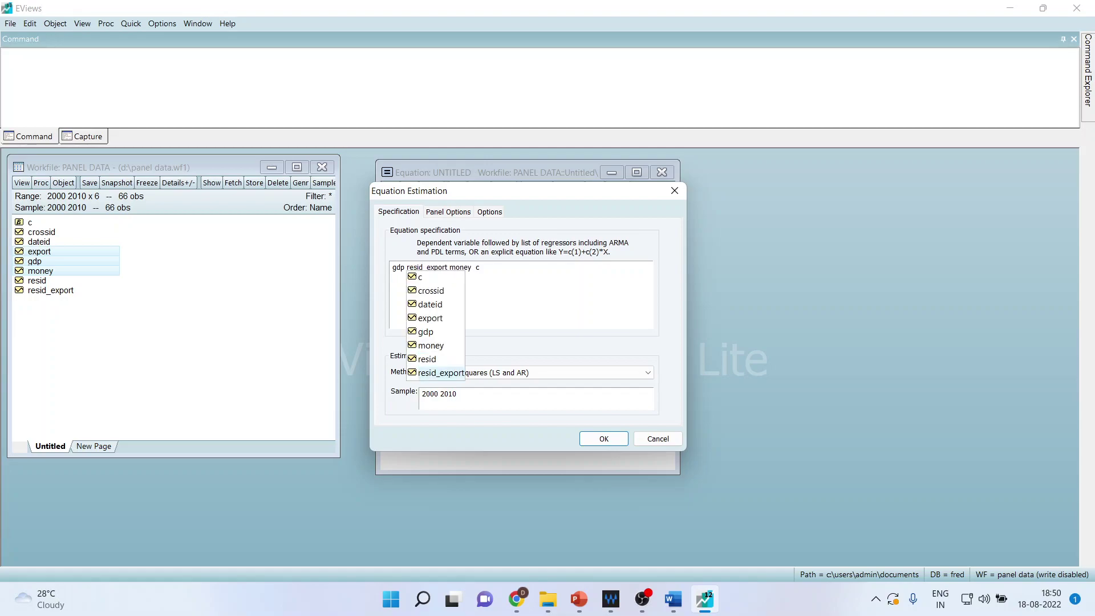
key("Return")
left_click(513, 295)
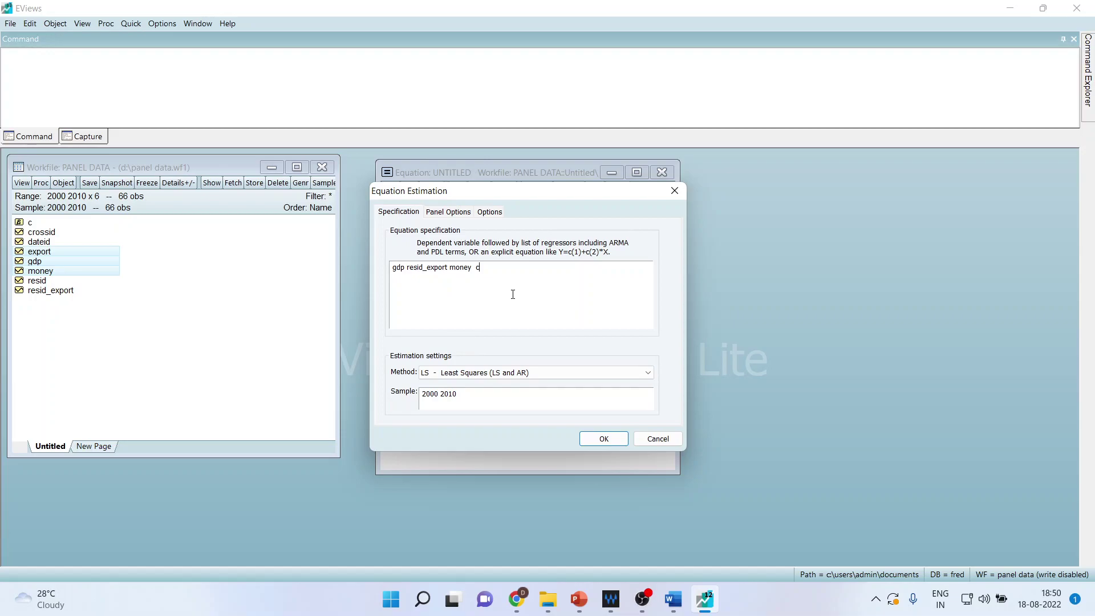
left_click(609, 443)
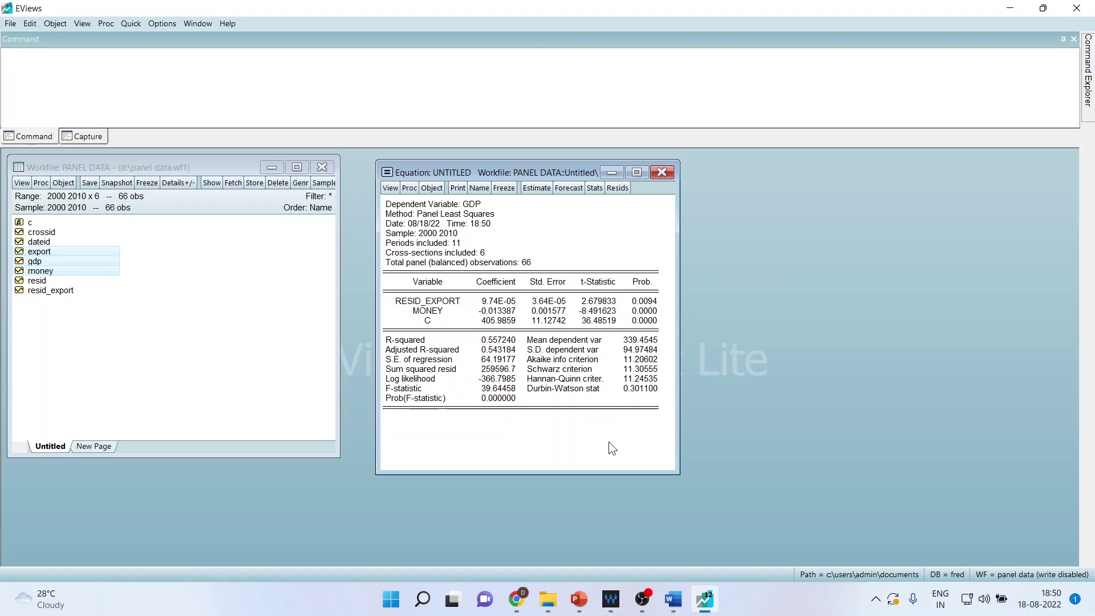
- Replace the specification with 'money export c' and re-estimate, giving EXPORT coefficient -0.002741
left_click(647, 303)
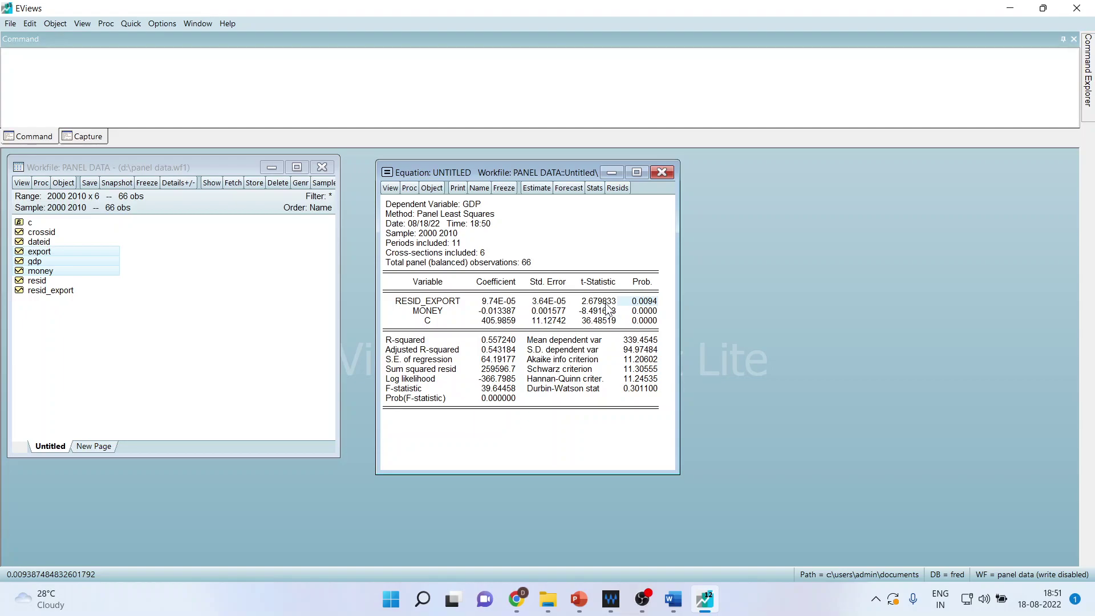
left_click(536, 187)
left_click(506, 288)
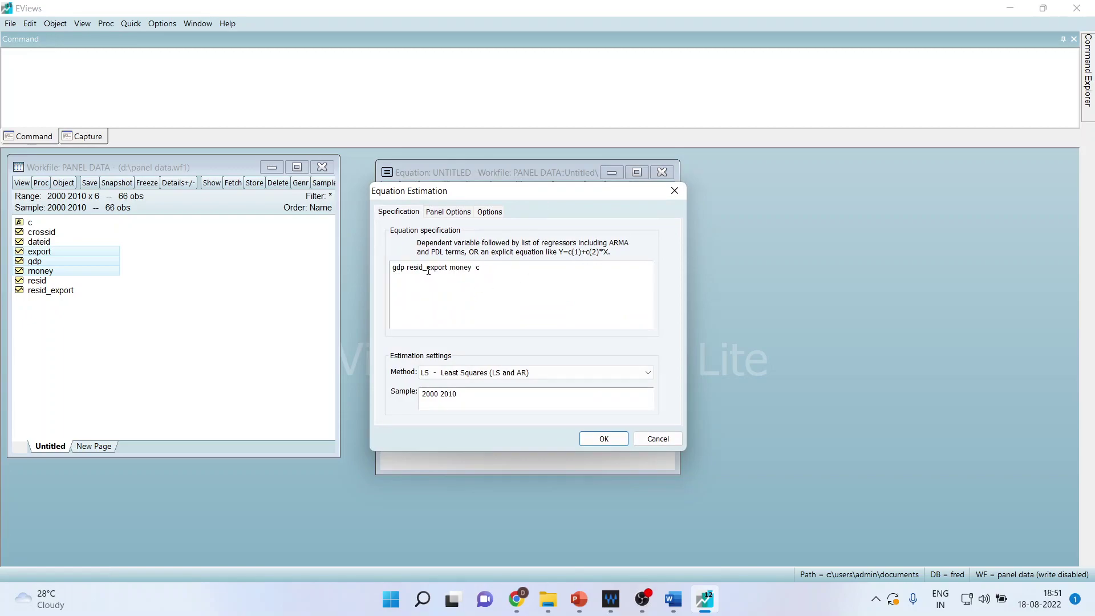
left_click_drag(479, 270, 390, 272)
key("BackSpace")
type("money export c")
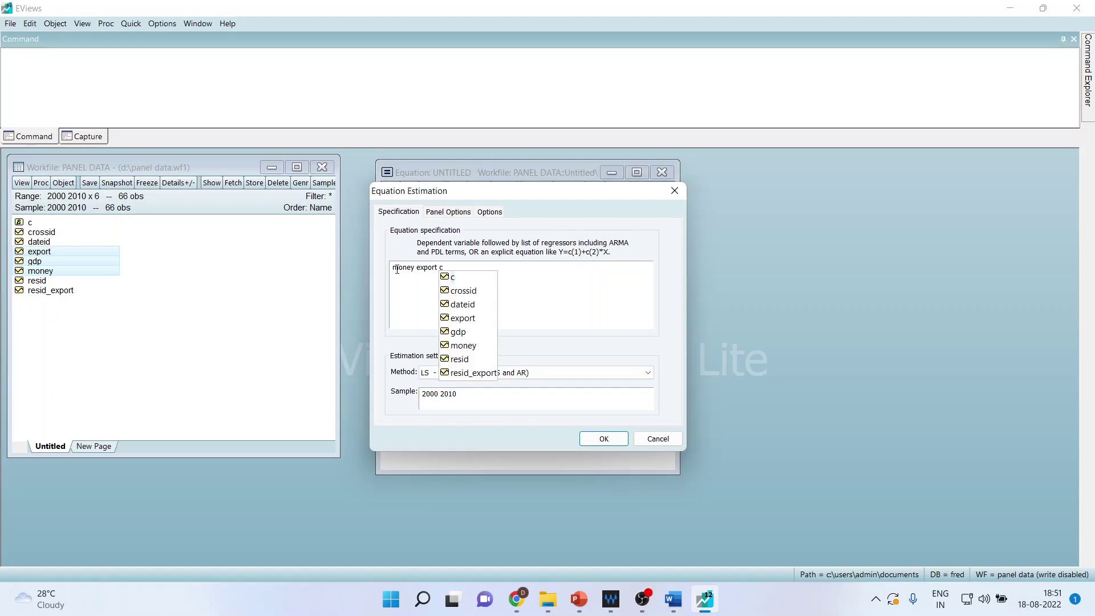
key("Escape")
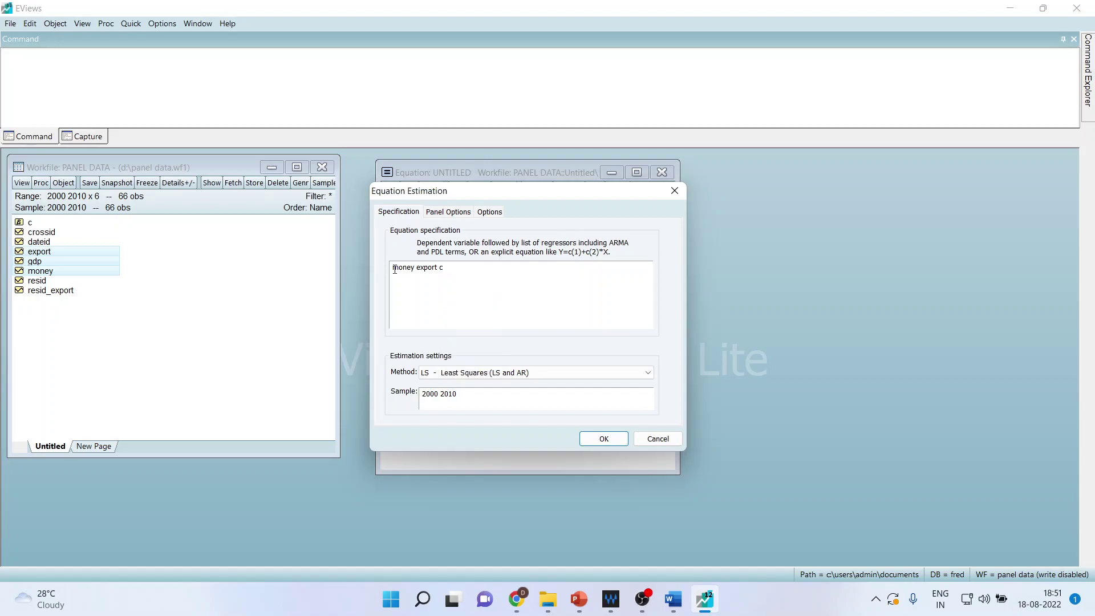
left_click(614, 438)
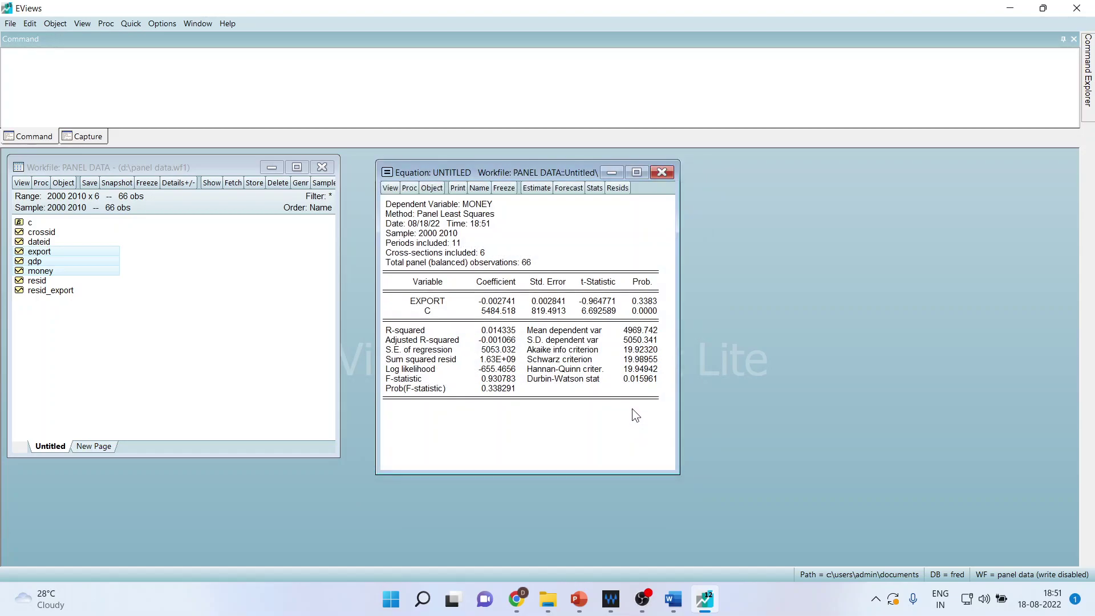
- Save the money equation's residuals as series resid_money, then reopen the estimation settings
left_click(105, 24)
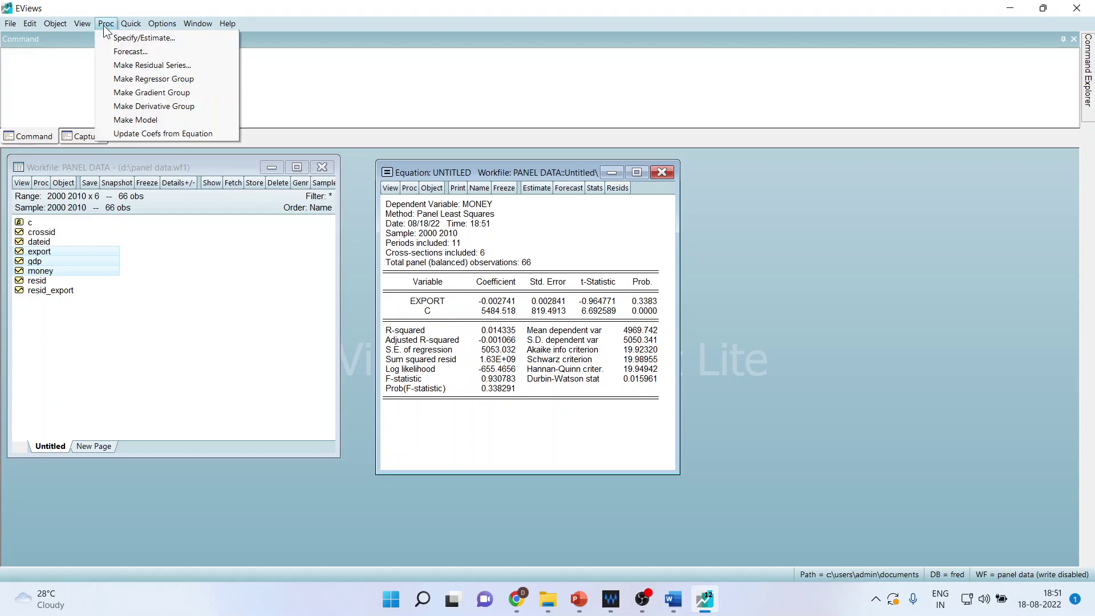
left_click(147, 65)
left_click(504, 364)
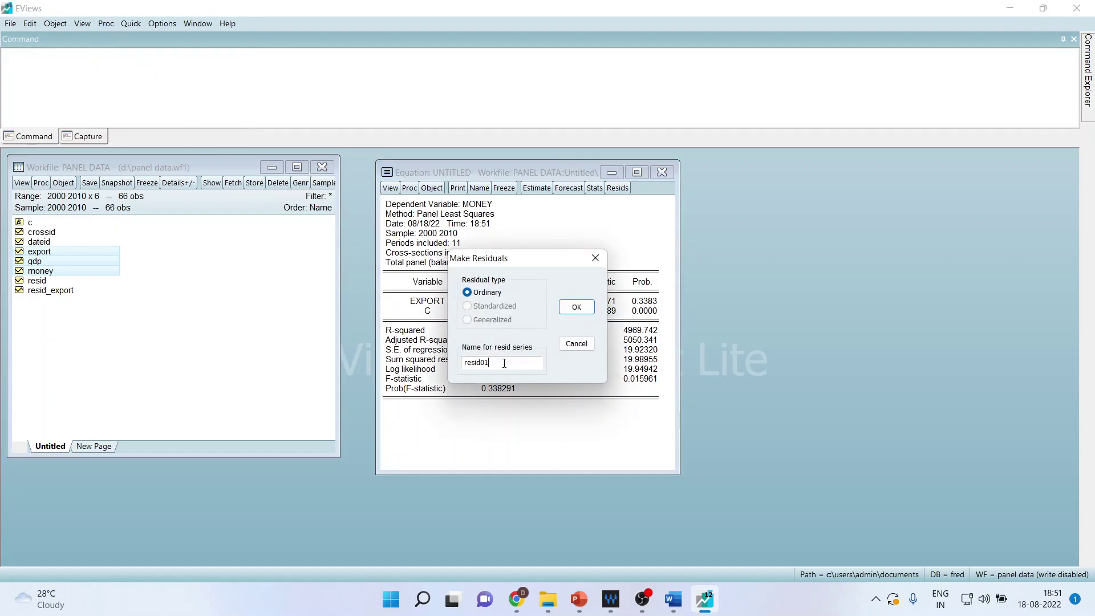
key("BackSpace")
key("BackSpace")
key("BackSpace")
type("d_money")
left_click(576, 308)
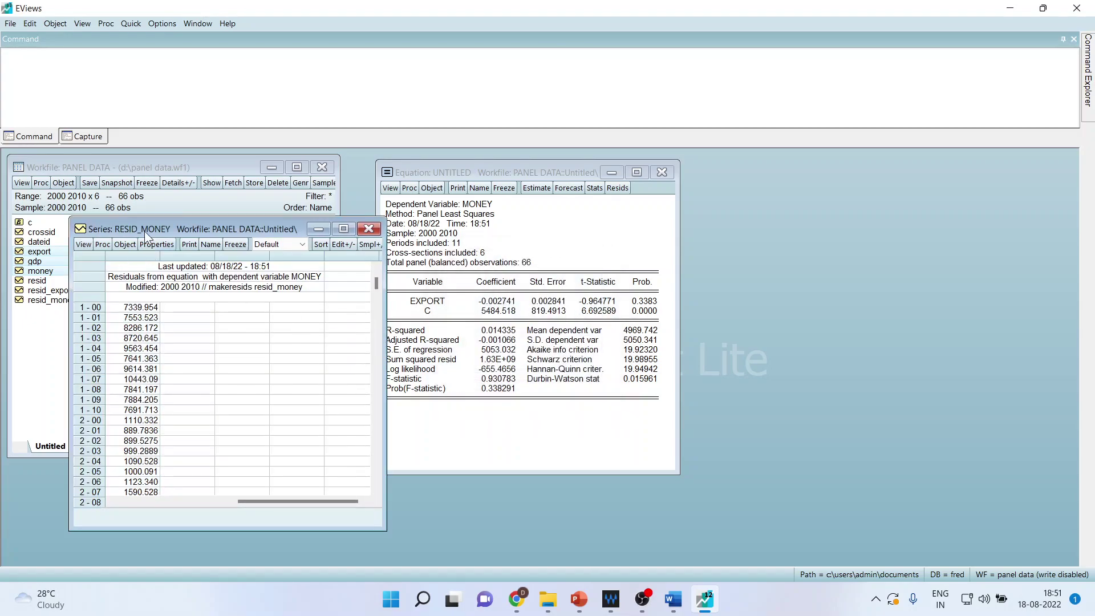
left_click_drag(144, 234, 759, 179)
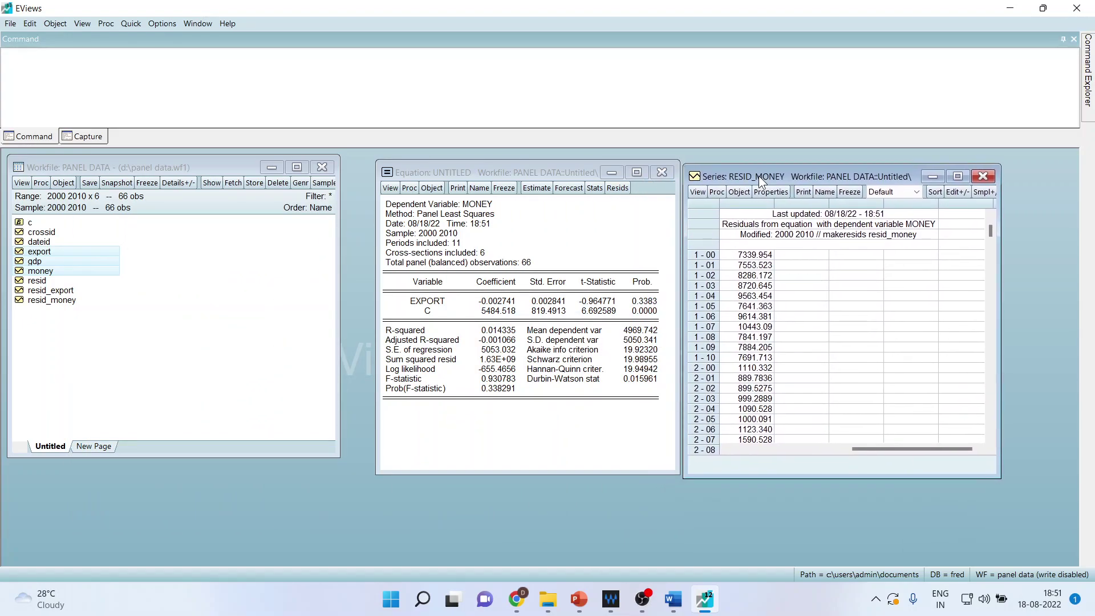
left_click(539, 190)
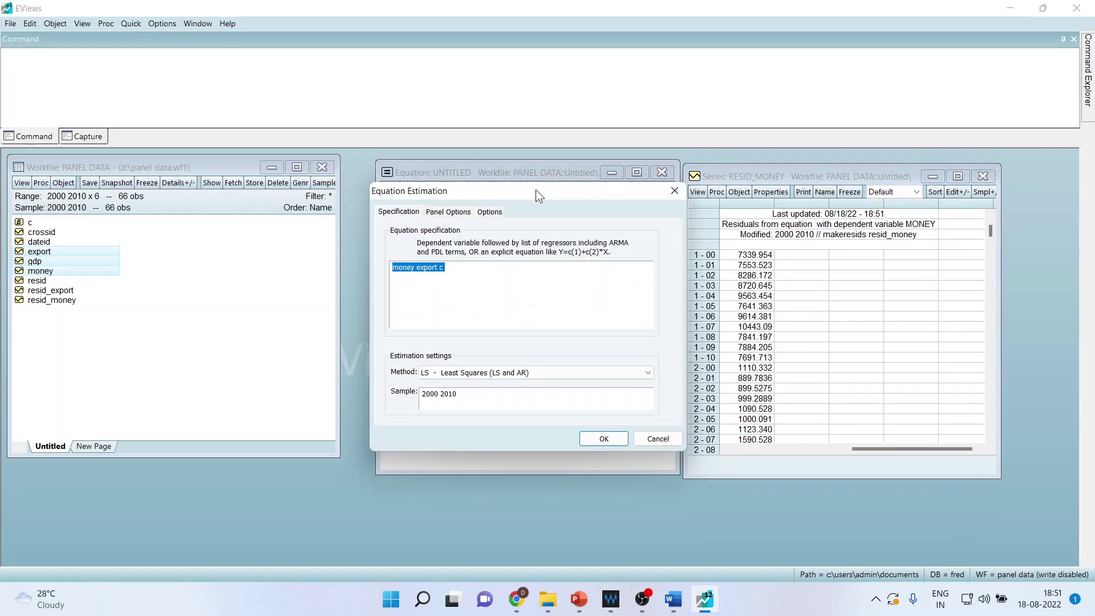
- Estimate 'gdp resid_money money export c'-style spec: gdp on resid_money, export and c (RESID_MONEY -0.012878)
left_click(470, 309)
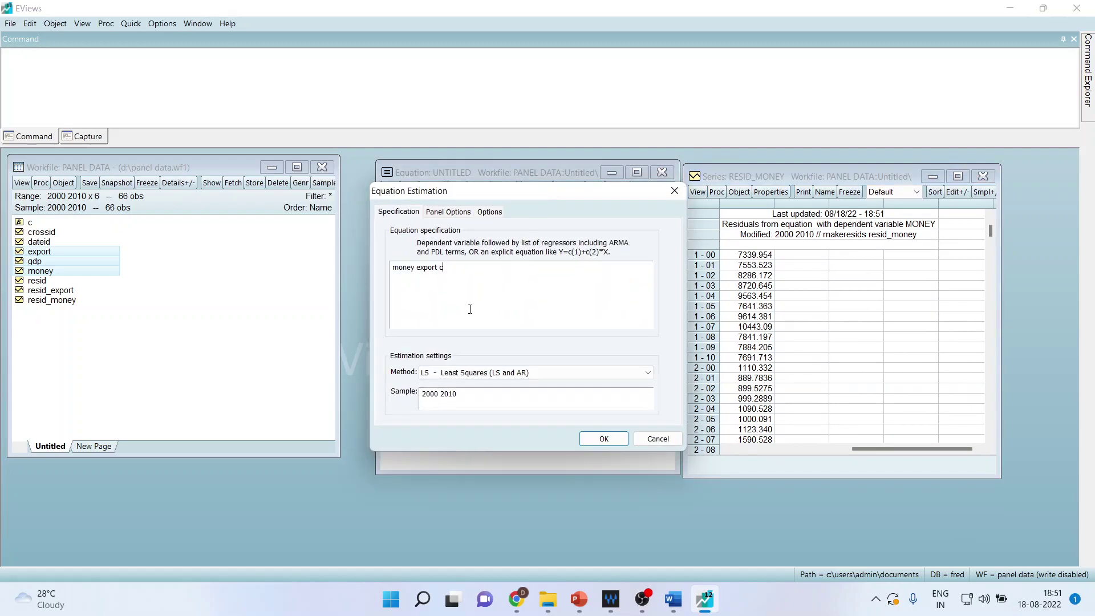
left_click(391, 273)
type("gdp resid _")
left_click(607, 439)
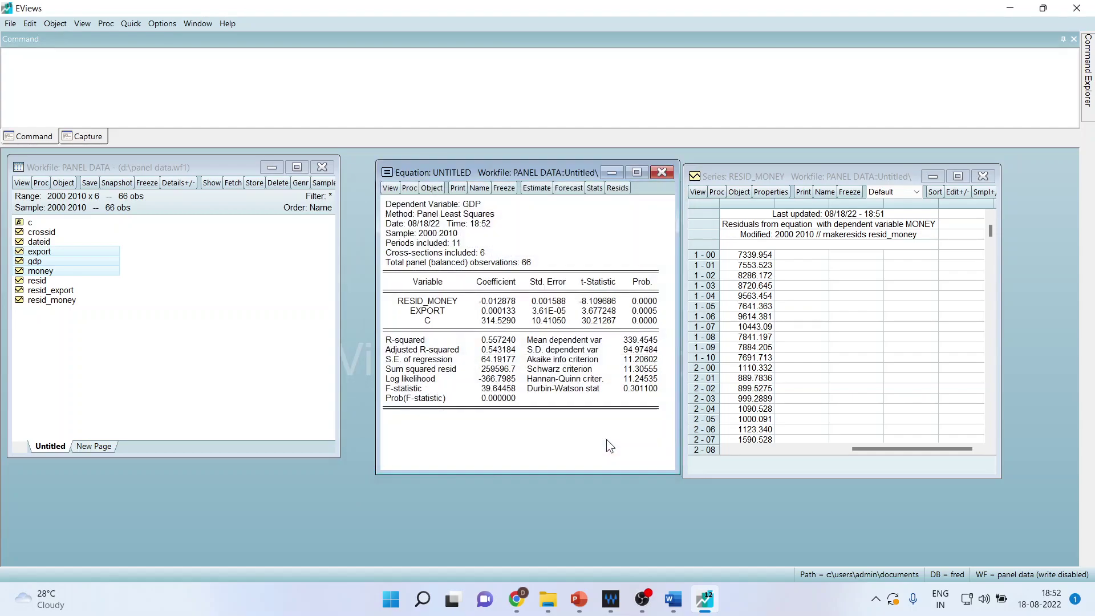
left_click(647, 303)
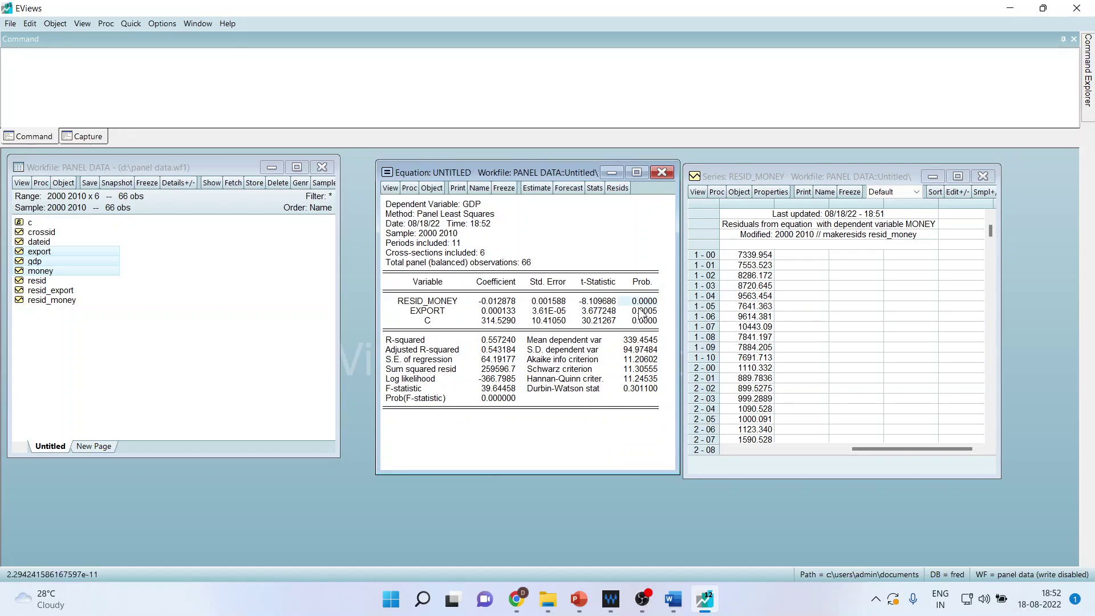